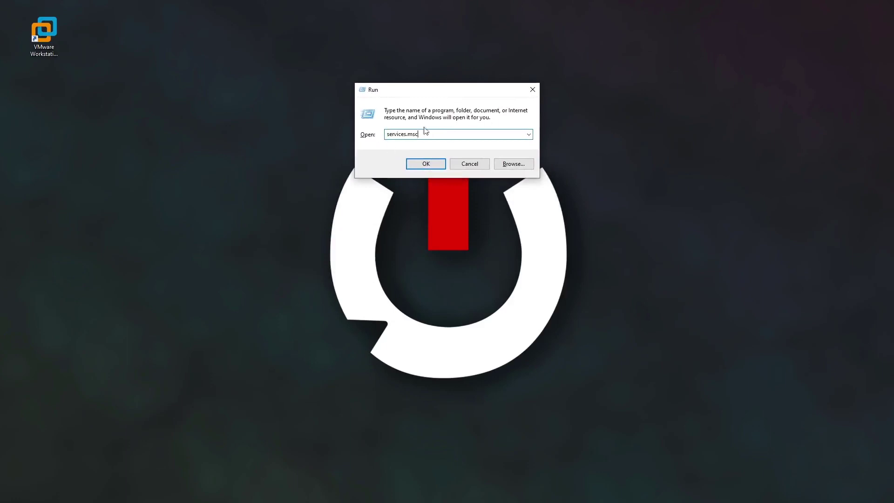
Run services.msc to view the Services console, and close it again.
click(426, 164)
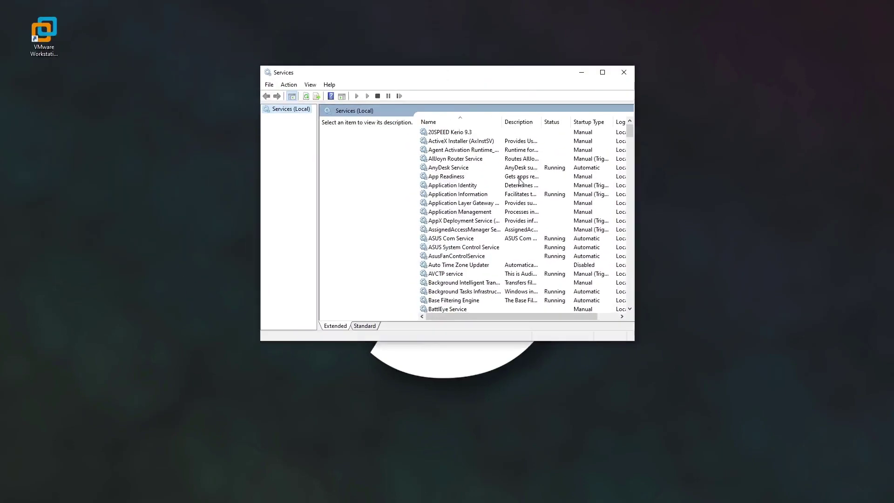
click(624, 72)
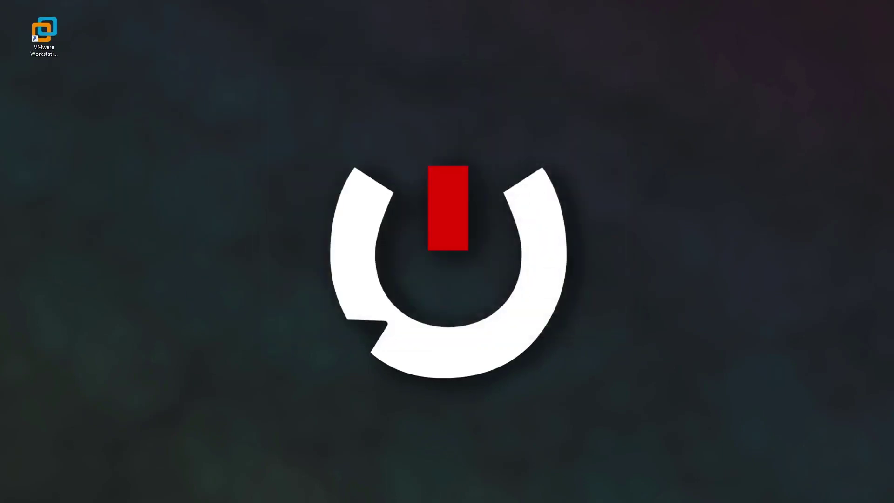
Open Task Manager and show its list of services.
right_click(463, 502)
click(493, 502)
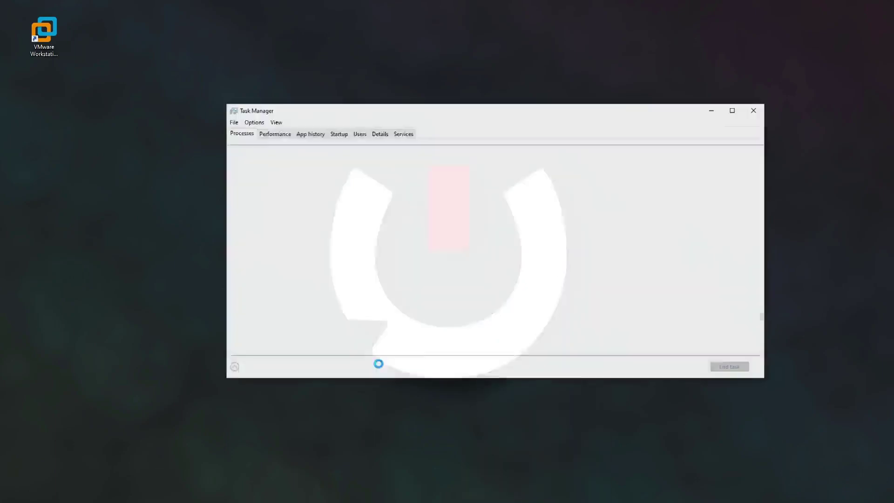
drag(310, 111, 269, 96)
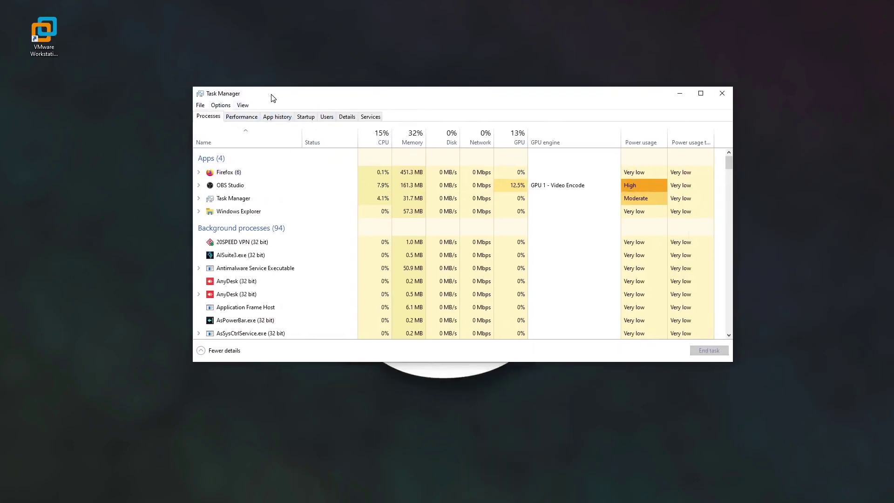
click(371, 117)
Locate VMAuthdService in the services list and check its status and its start, stop and restart options.
click(368, 250)
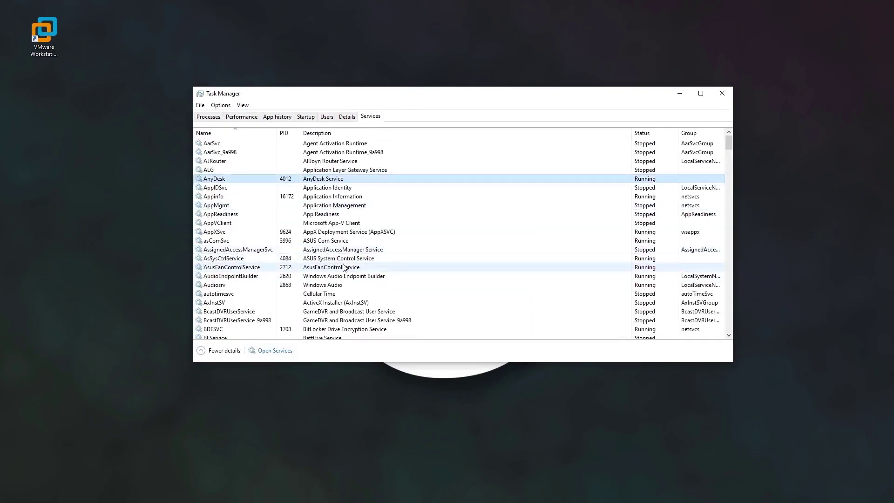
key(v)
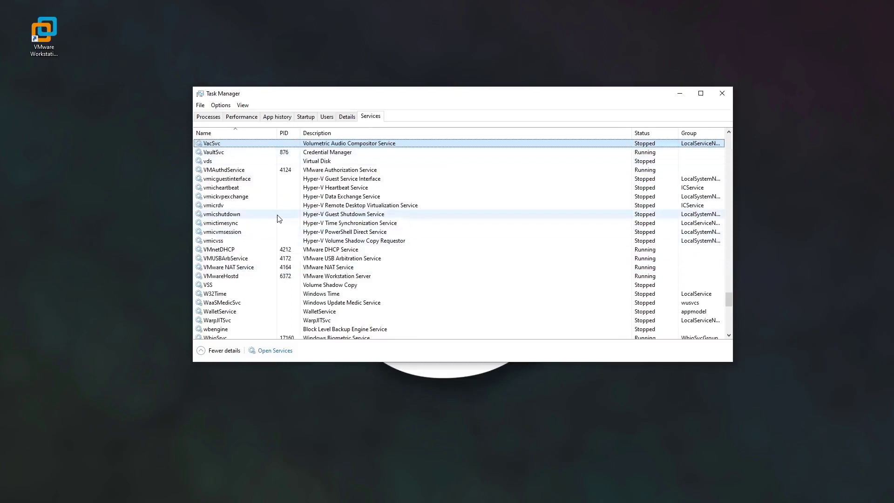
click(243, 170)
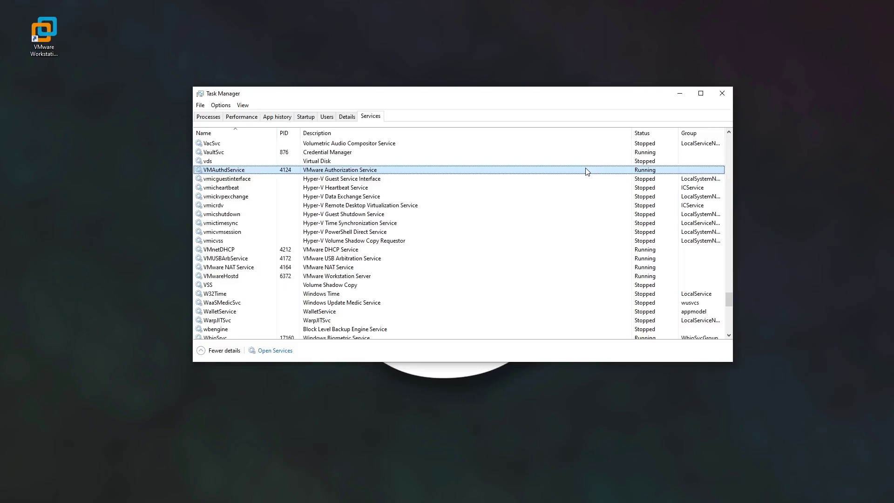
right_click(340, 171)
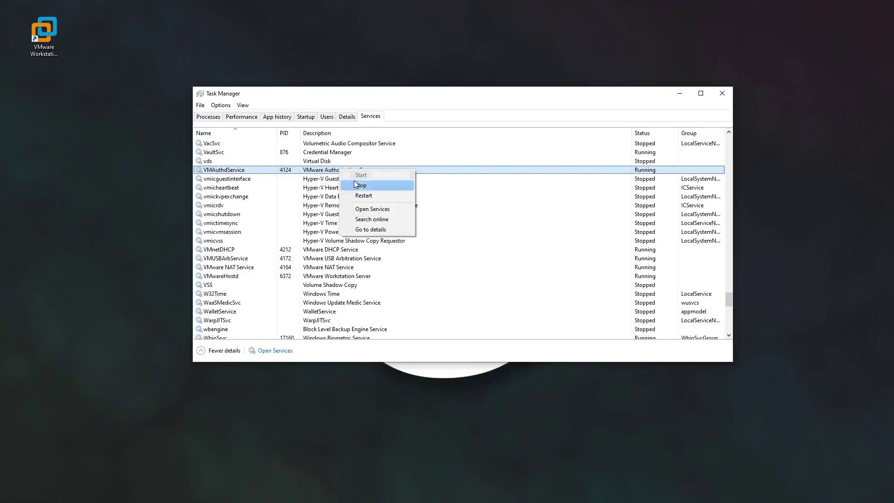
click(329, 172)
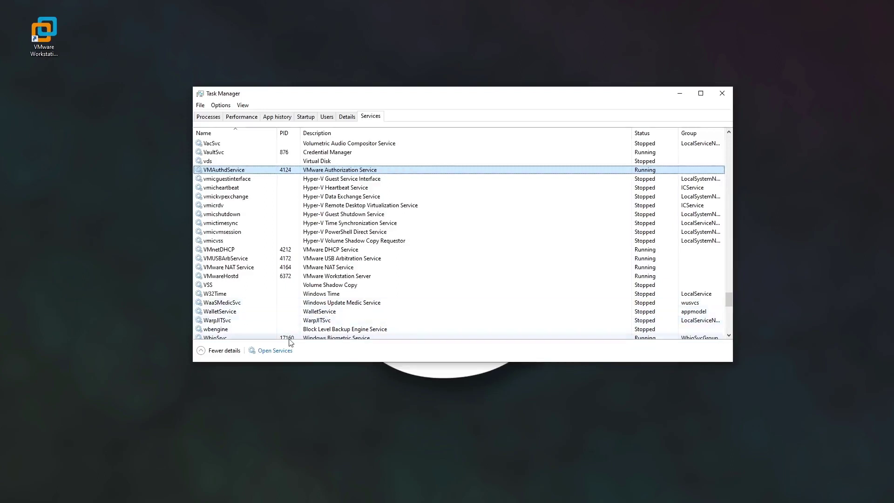
Open the full Services console from Task Manager and jump to the services starting with V.
click(281, 352)
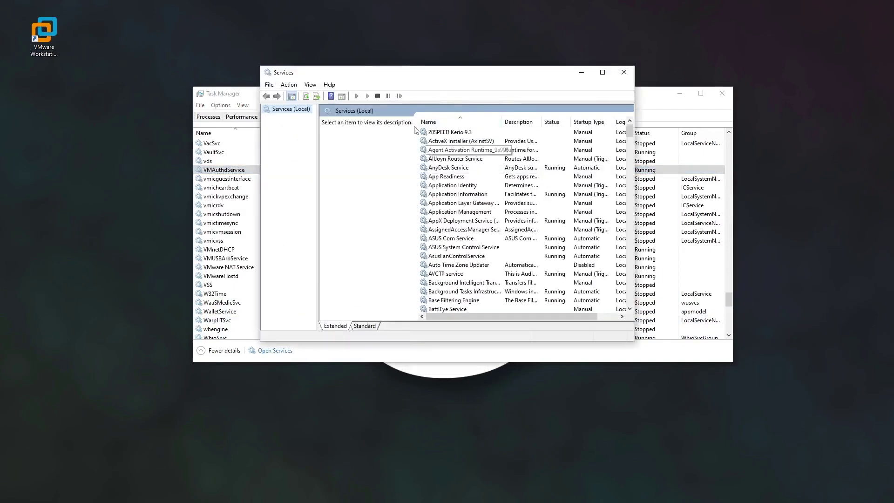
click(468, 168)
key(v)
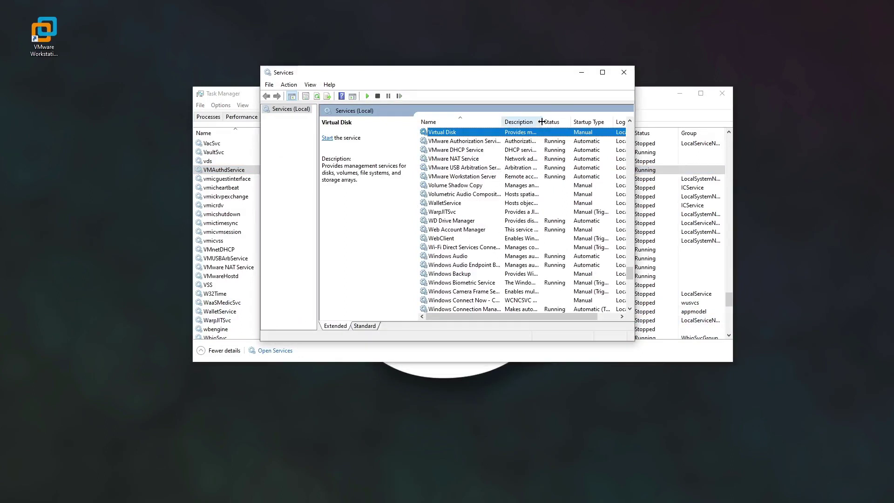
Widen the Description and Name columns to make the VMware service entries readable, and go through those services.
drag(542, 122, 597, 122)
click(458, 158)
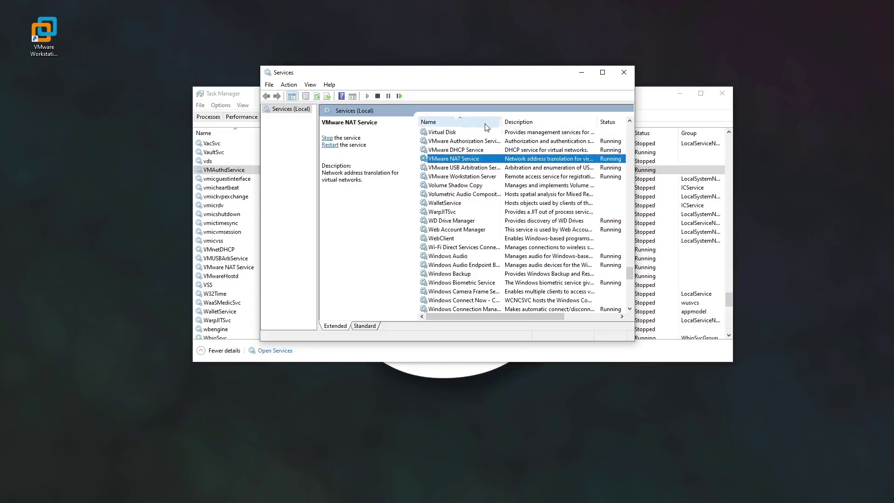
double_click(502, 122)
click(479, 167)
click(479, 176)
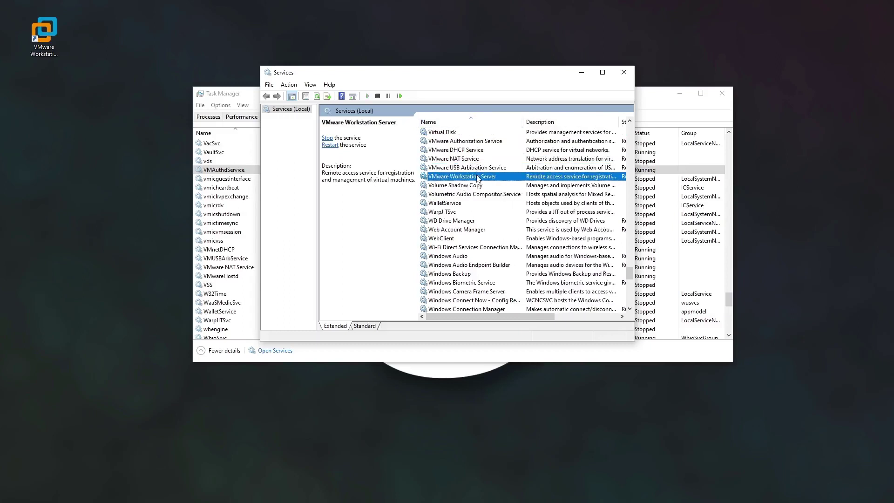
click(484, 185)
key(Down)
key(Page_Up)
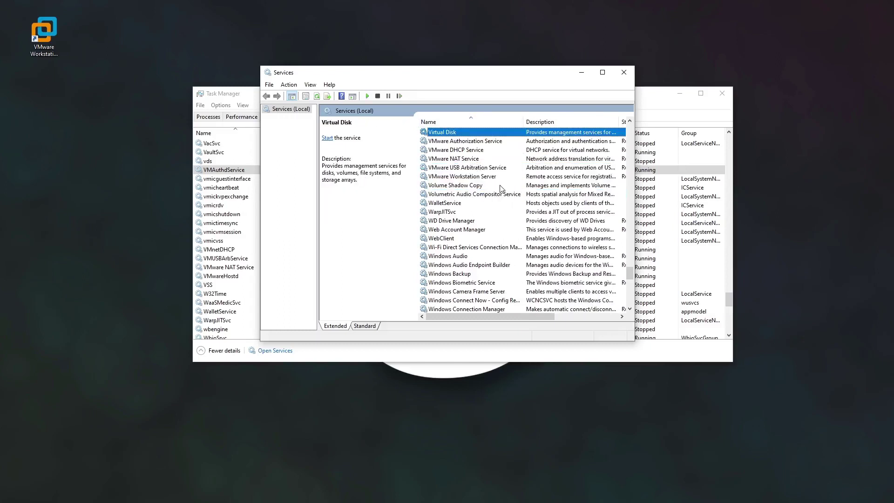
Review the VMware Authorization Service's properties with startup type Automatic, dismiss them unsaved, and close the Services console and Task Manager.
click(482, 139)
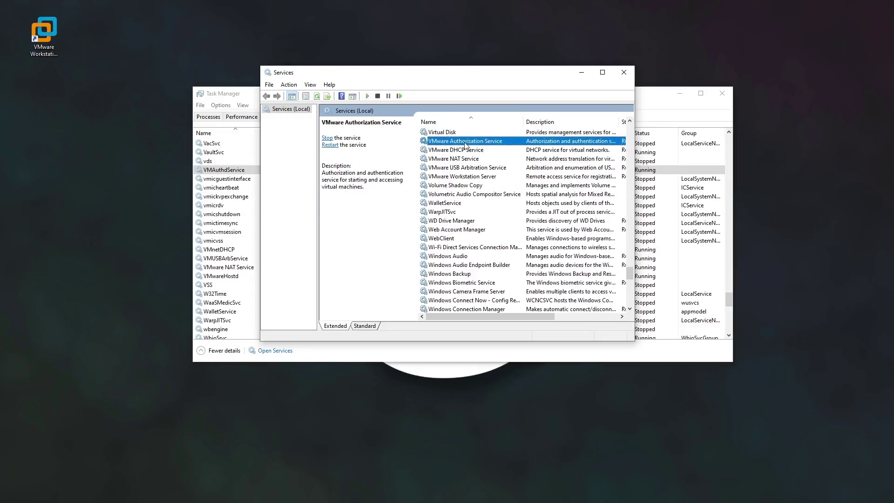
double_click(465, 145)
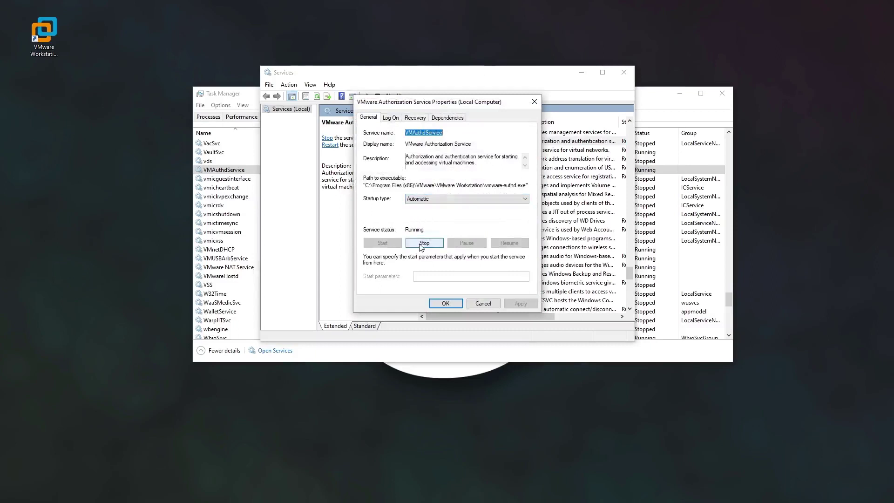
click(425, 200)
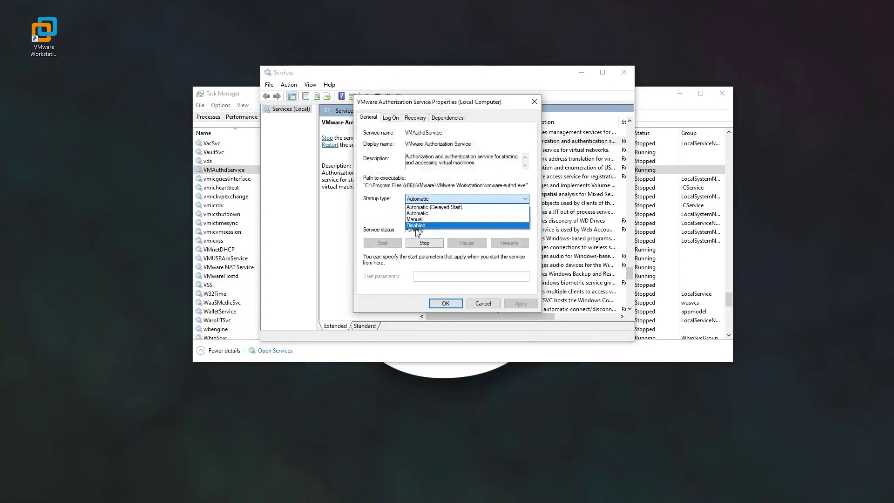
click(365, 219)
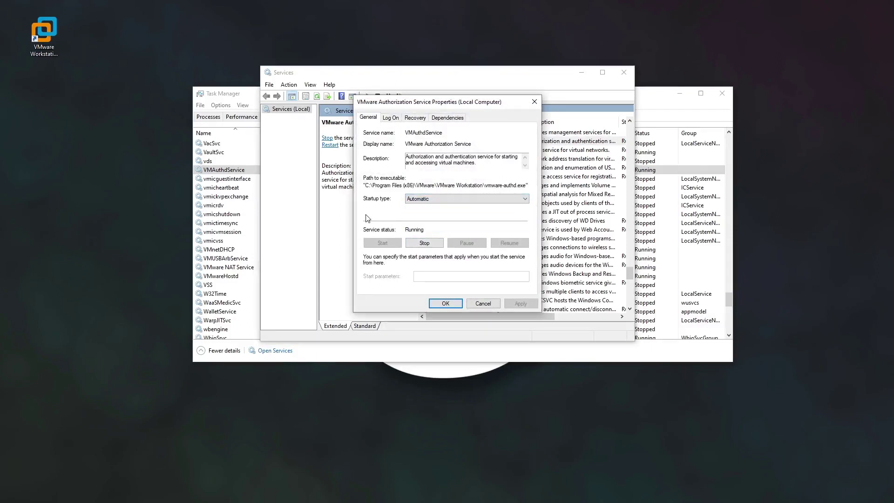
click(421, 199)
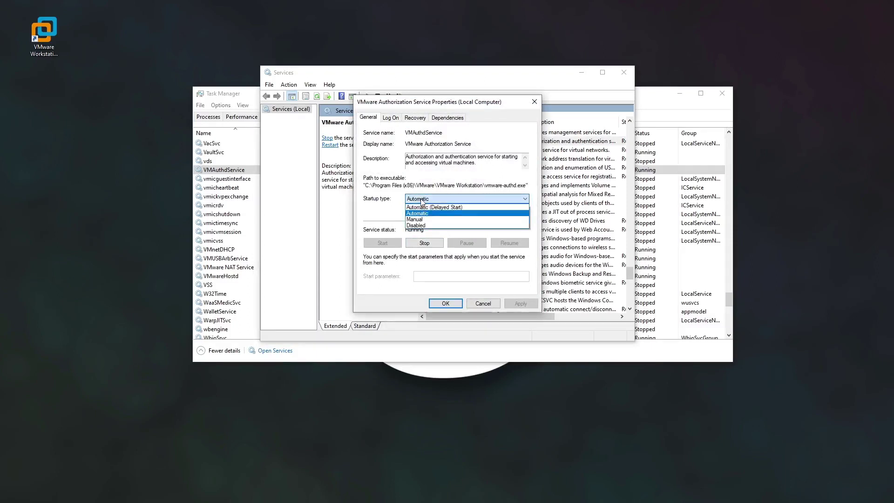
click(422, 214)
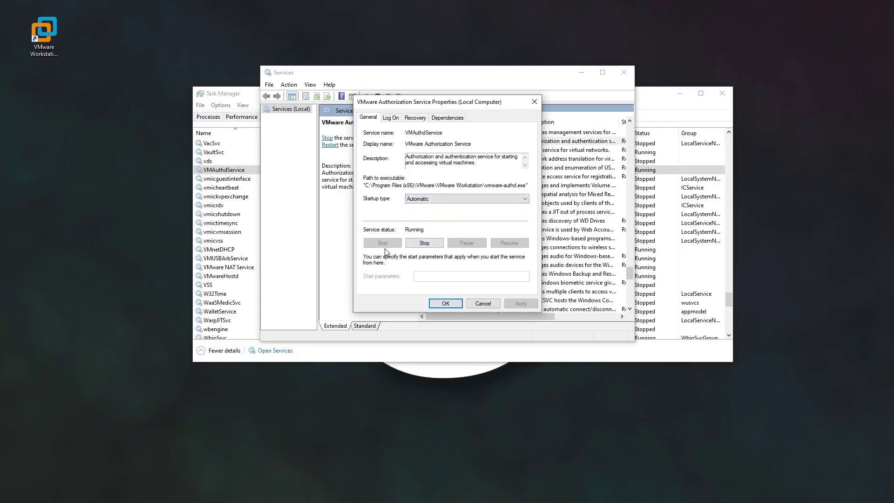
click(482, 303)
click(624, 72)
click(723, 93)
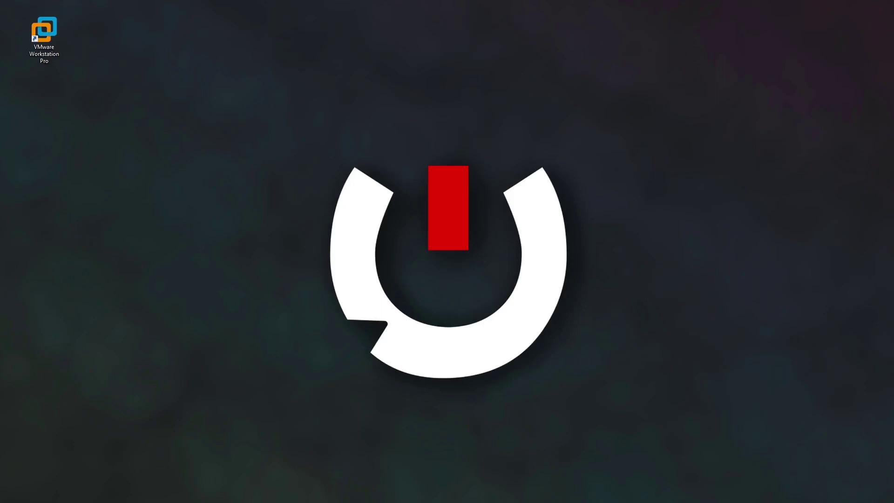
Run msconfig to open System Configuration.
key(super+r)
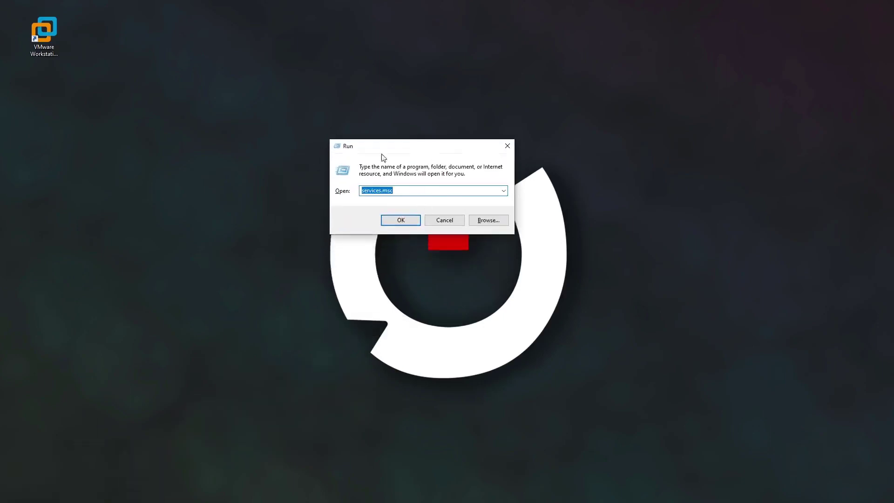
text(ms)
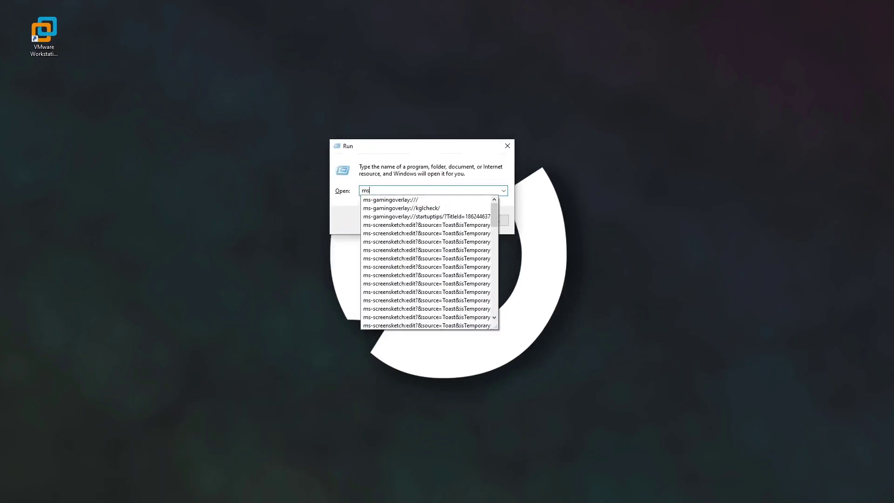
text(config)
key(Return)
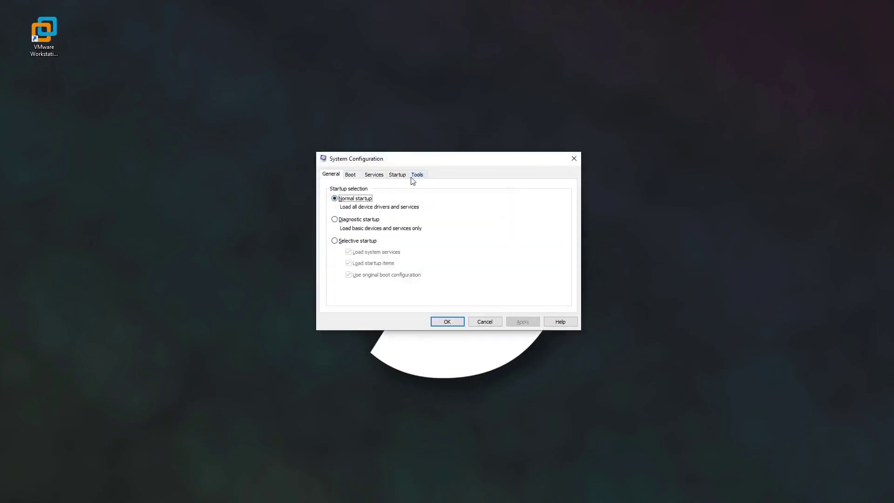
drag(434, 166, 429, 163)
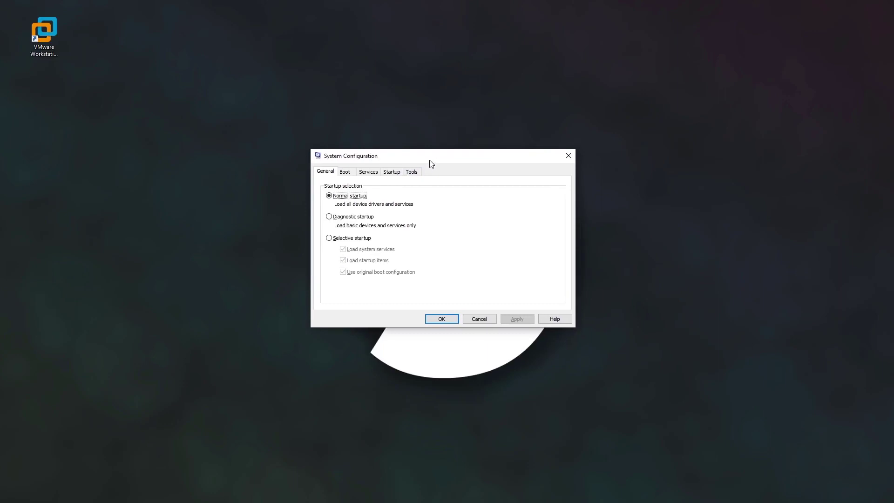
Check that VMware Authorization Service is enabled in the System Configuration services list, and dismiss the dialog without changes.
click(370, 172)
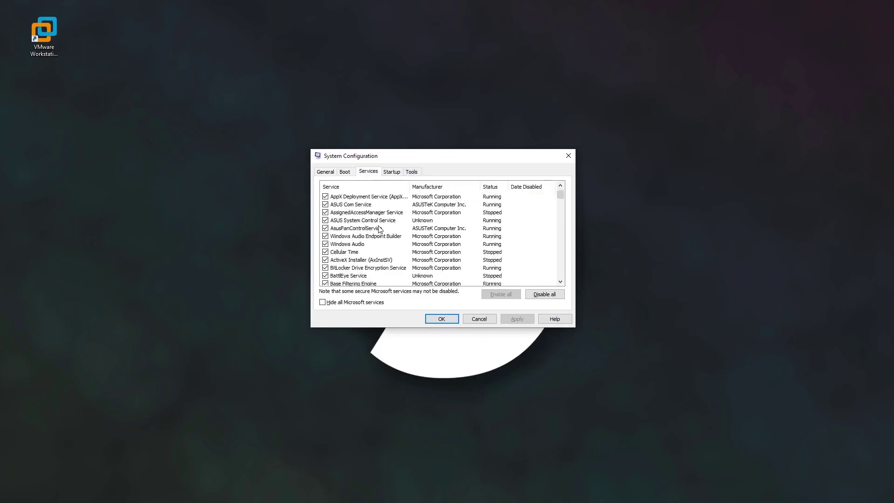
click(379, 229)
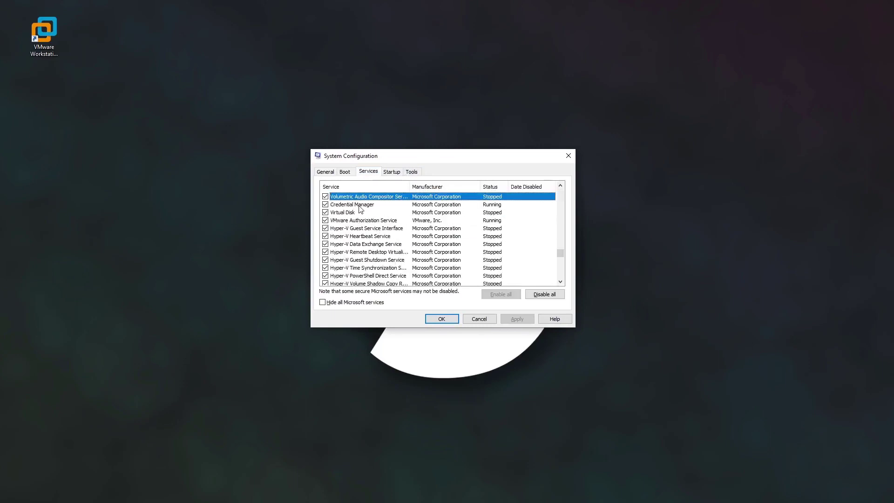
click(354, 221)
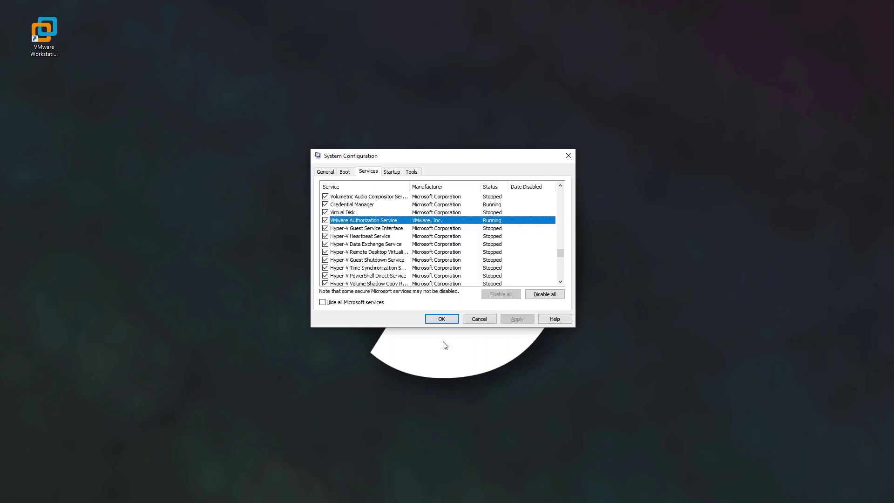
click(479, 319)
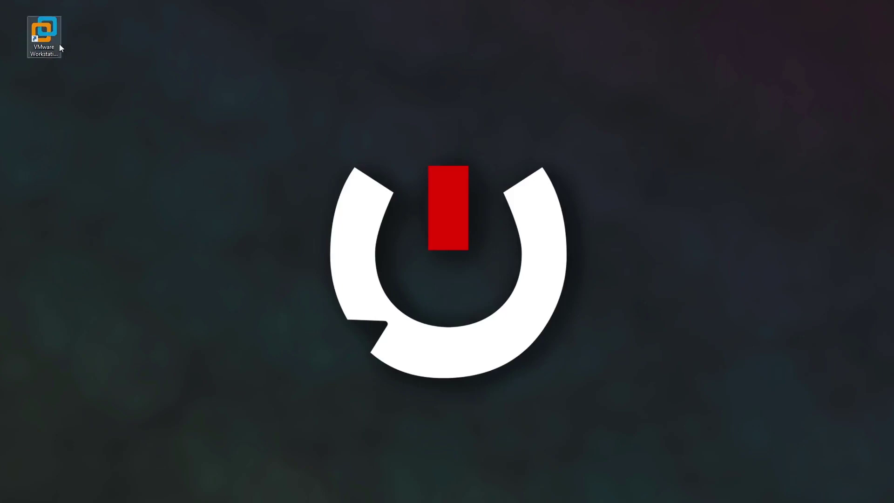
Move the VMware Workstation Pro shortcut away from the desktop corner and set its compatibility option to run as an administrator.
drag(60, 43, 247, 116)
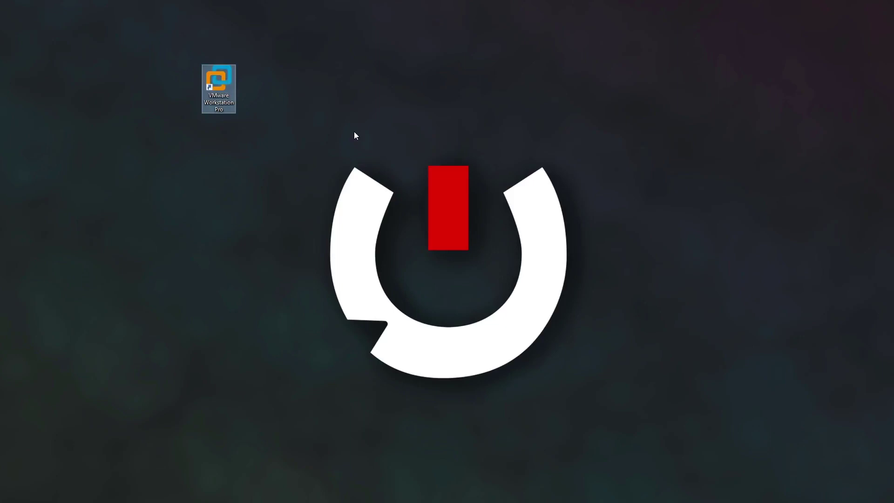
right_click(223, 86)
click(261, 338)
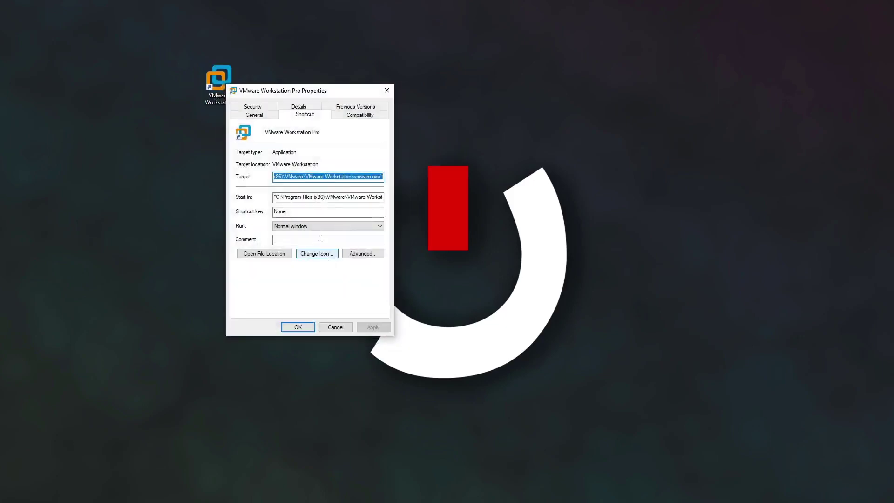
click(362, 120)
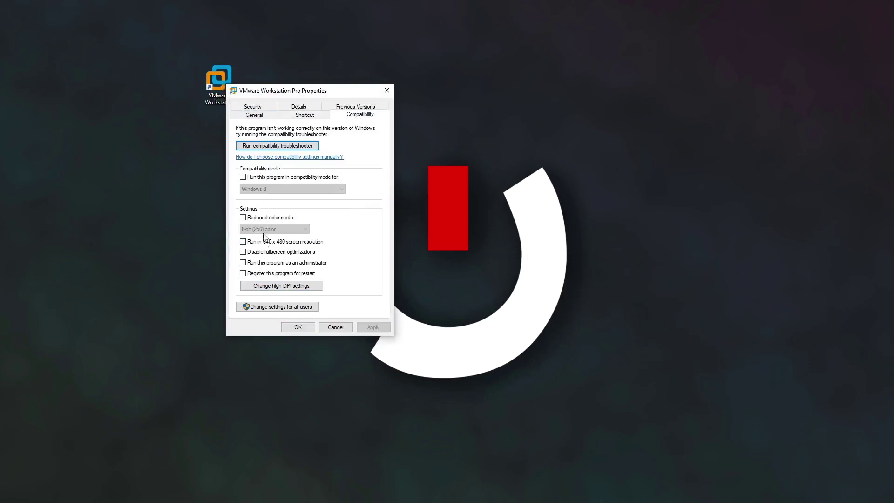
click(305, 264)
click(370, 327)
click(335, 327)
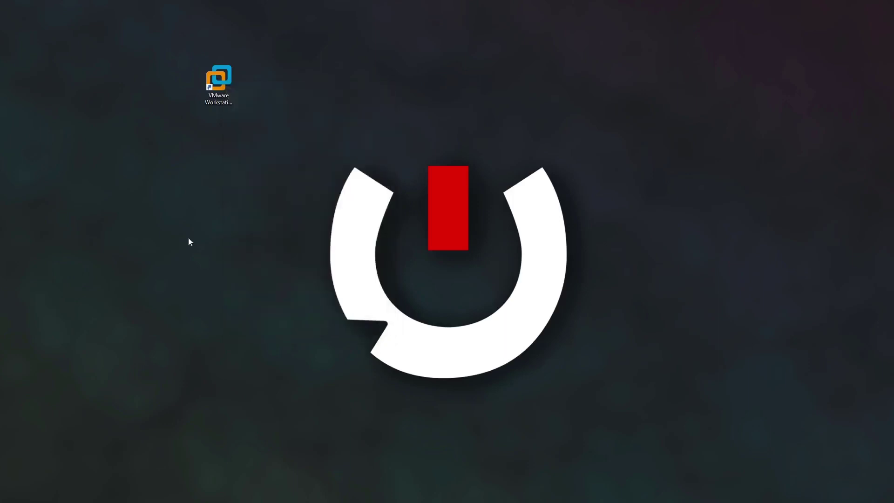
Try to run VMware Workstation Pro as administrator from its desktop shortcut, and deselect the shortcut.
click(218, 81)
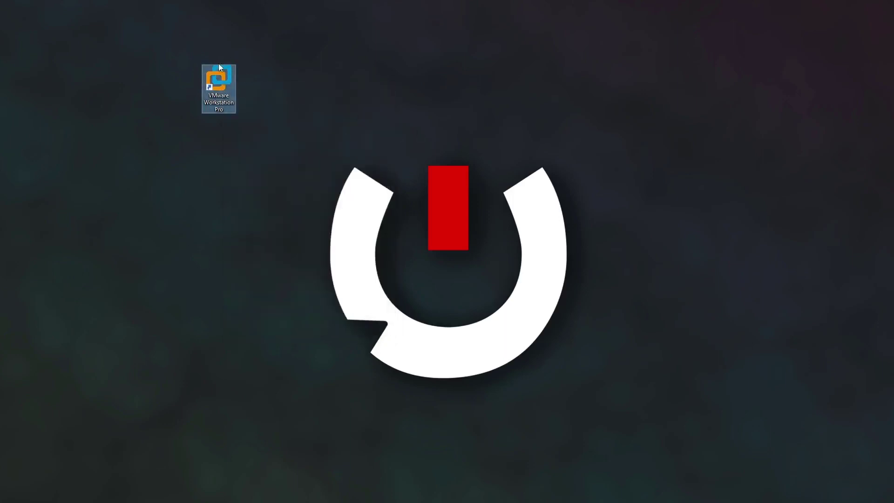
right_click(232, 82)
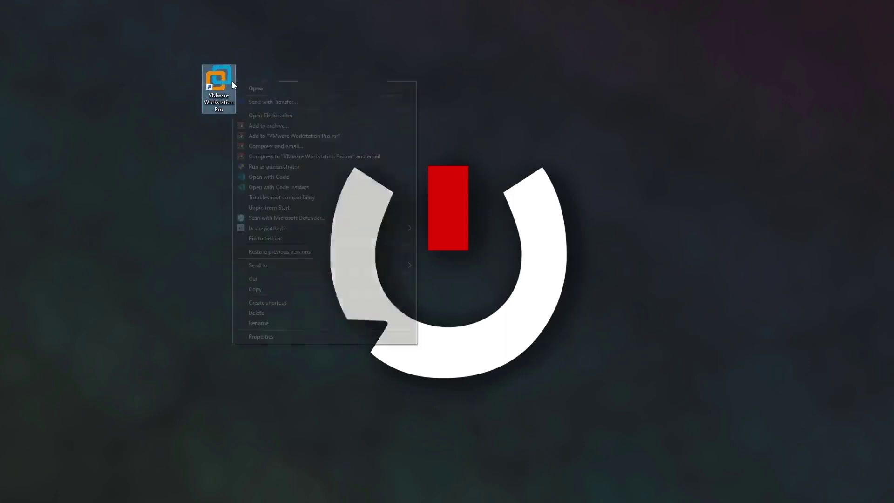
click(279, 167)
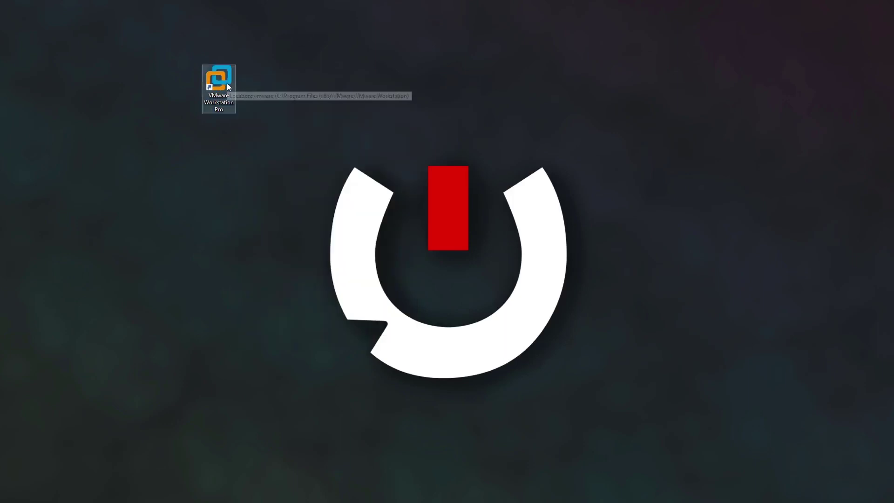
click(113, 110)
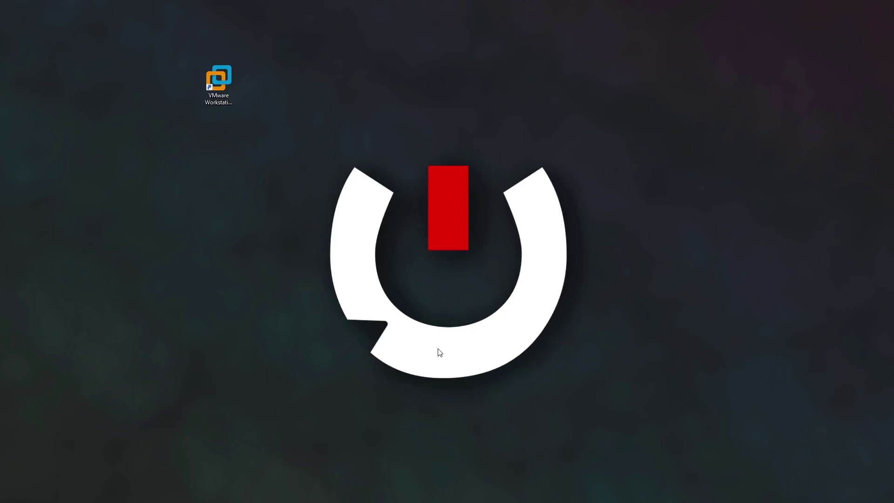
Run appwiz.cpl to open Programs and Features.
drag(24, 476, 466, 59)
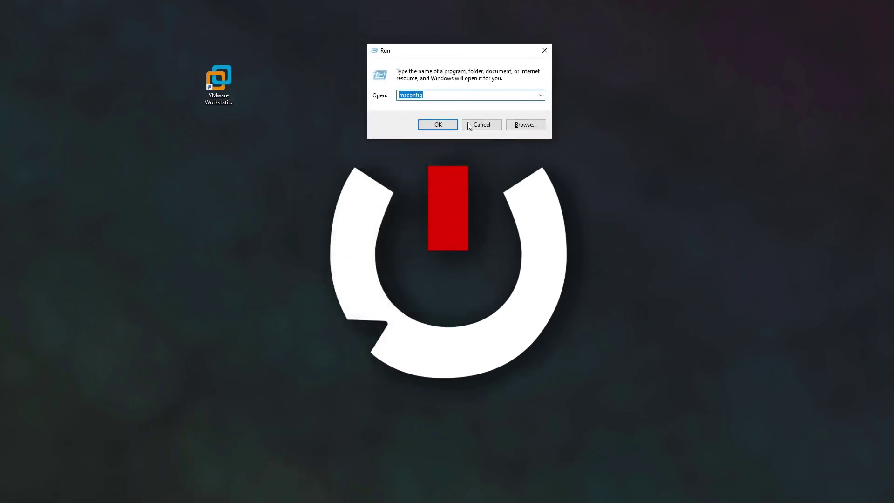
click(401, 95)
double_click(439, 92)
text(appwiz.cpl)
click(438, 125)
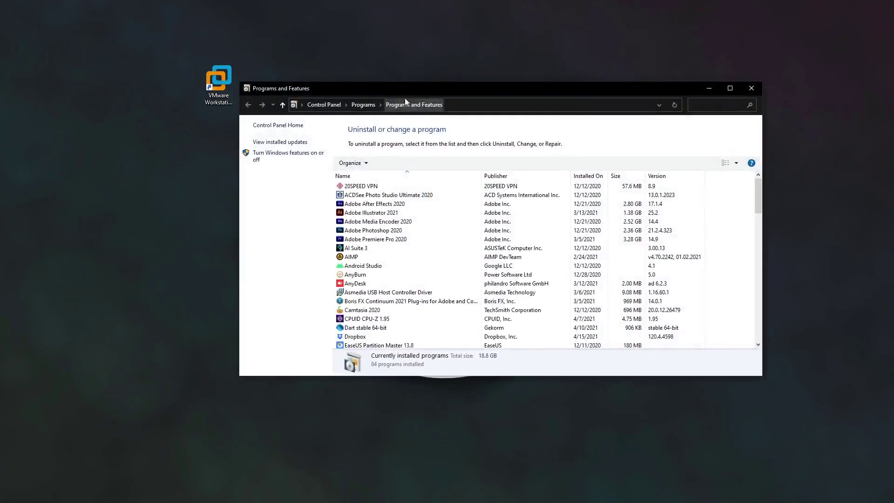
Start the setup wizard for the installed VMware Workstation and advance to its change, repair, or remove options.
drag(396, 90, 373, 75)
click(413, 199)
scroll(366, 267, down, 20)
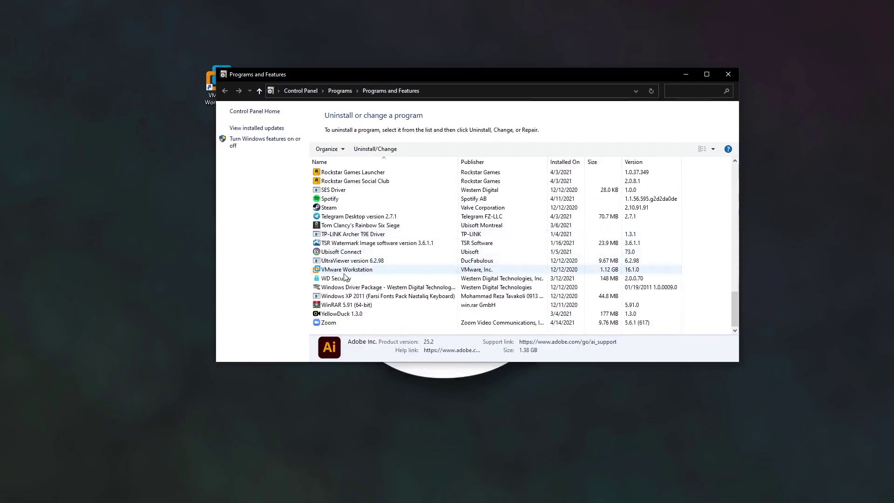
click(364, 270)
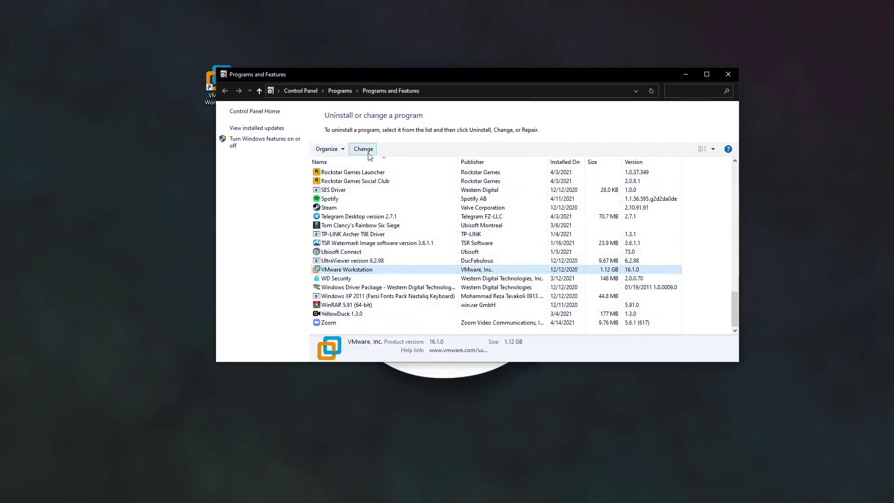
click(368, 153)
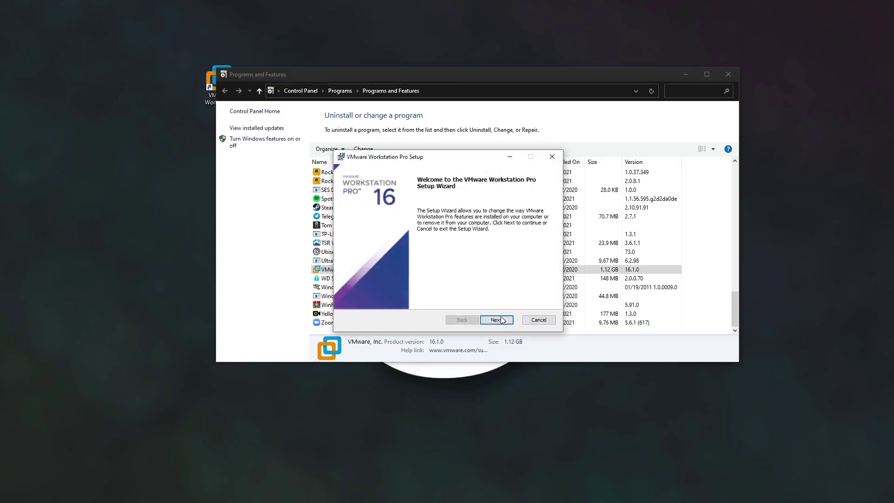
click(496, 318)
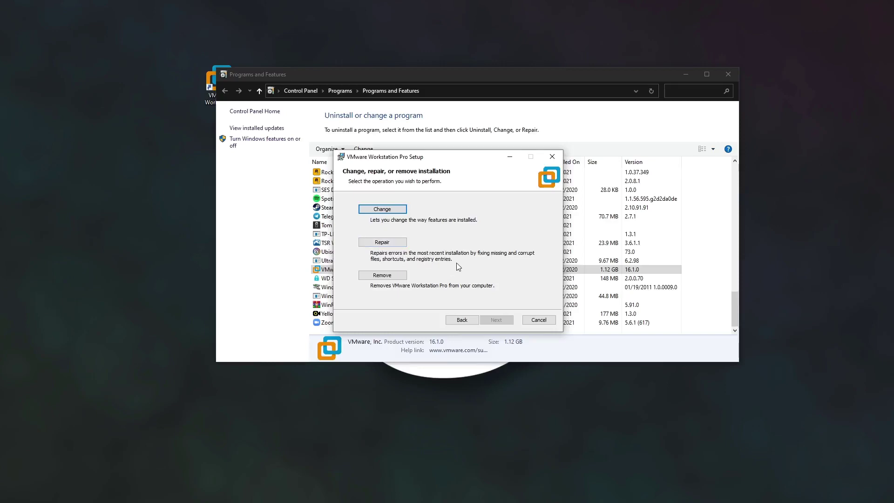
Cancel the VMware Workstation Pro setup without changing the installation, and close Programs and Features.
click(542, 318)
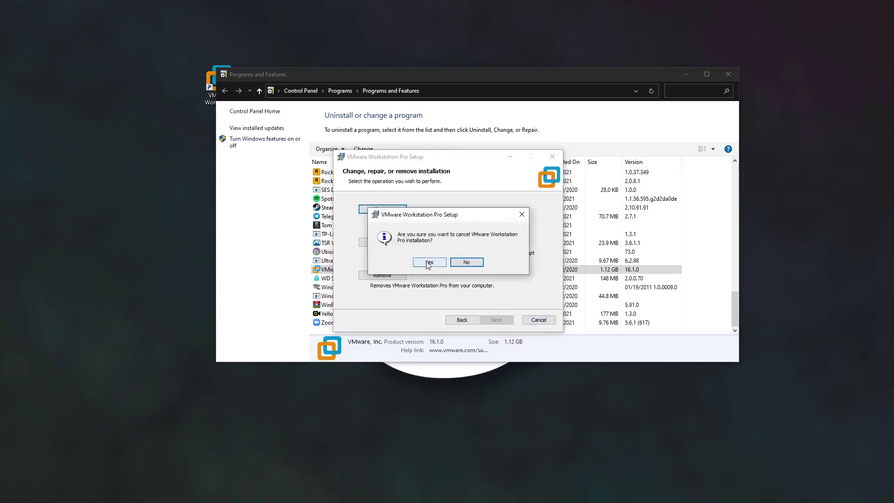
click(442, 266)
click(540, 319)
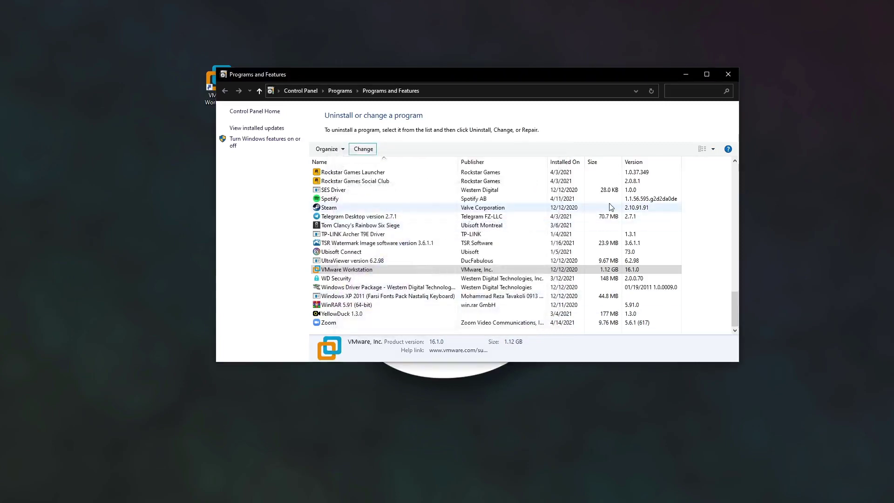
click(728, 74)
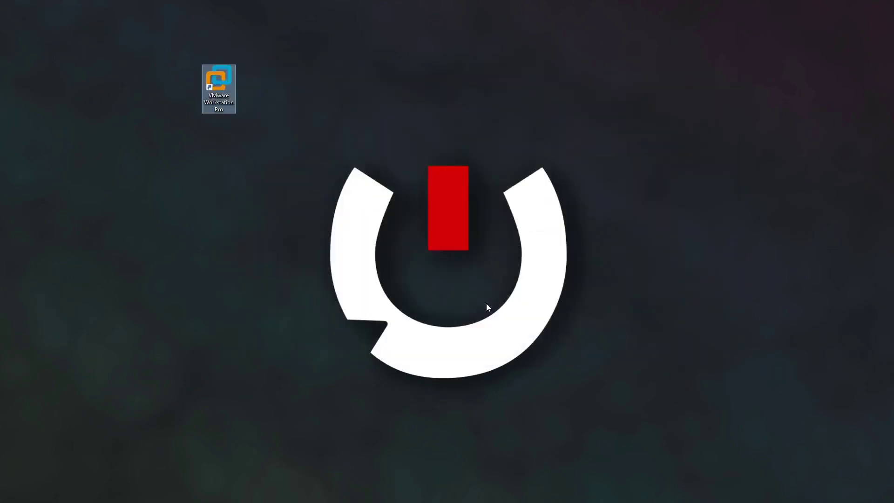